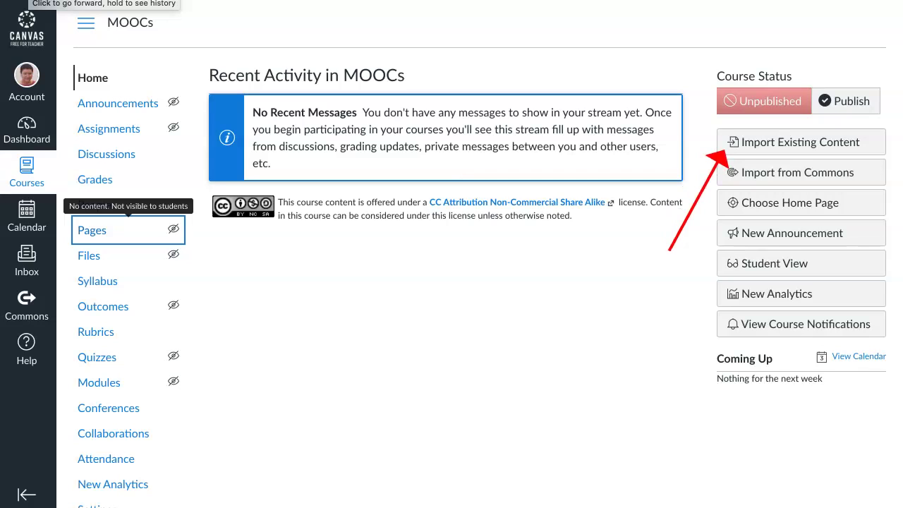
Step: Start Import Existing Content for the MOOCs course, signing back in when prompted
{"action": "left_click", "coordinate": [801, 142]}
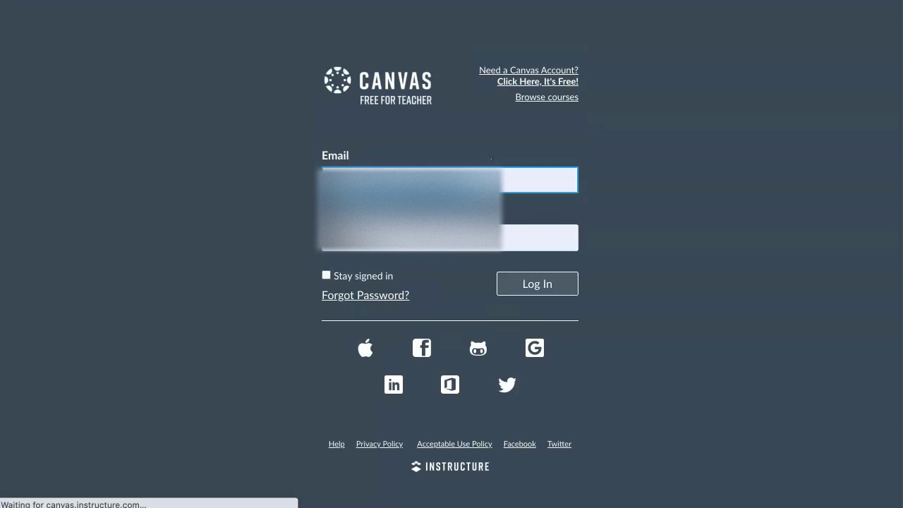
{"action": "left_click", "coordinate": [536, 284]}
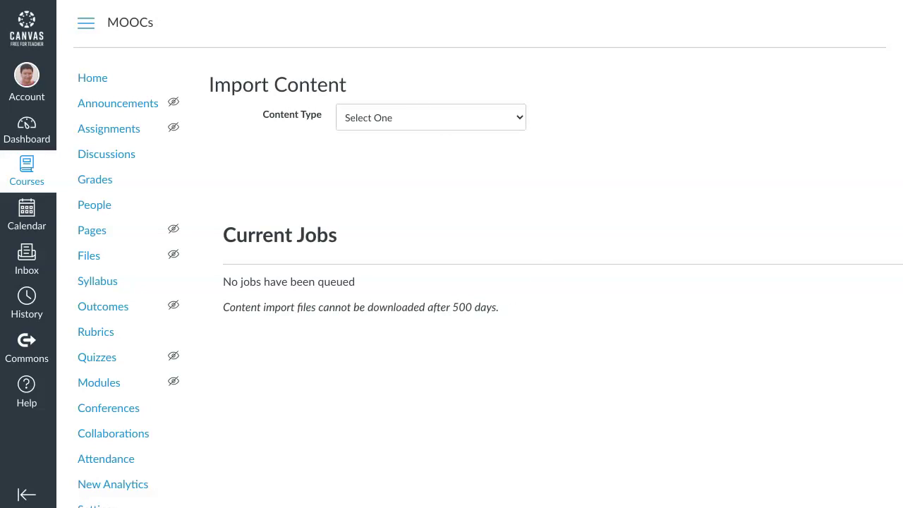
Step: Choose Moodle 1.9/2.x from the Content Type list as the import format
{"action": "left_click", "coordinate": [430, 117]}
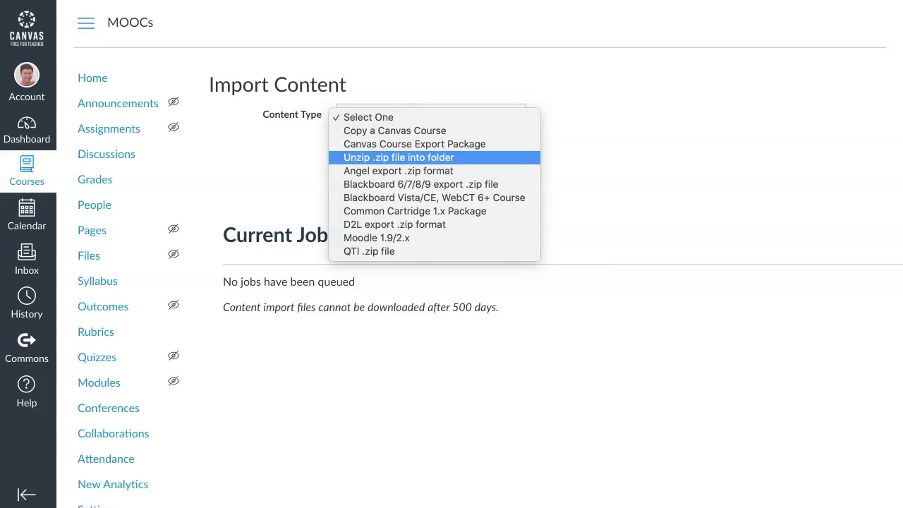
{"action": "key", "text": "Down"}
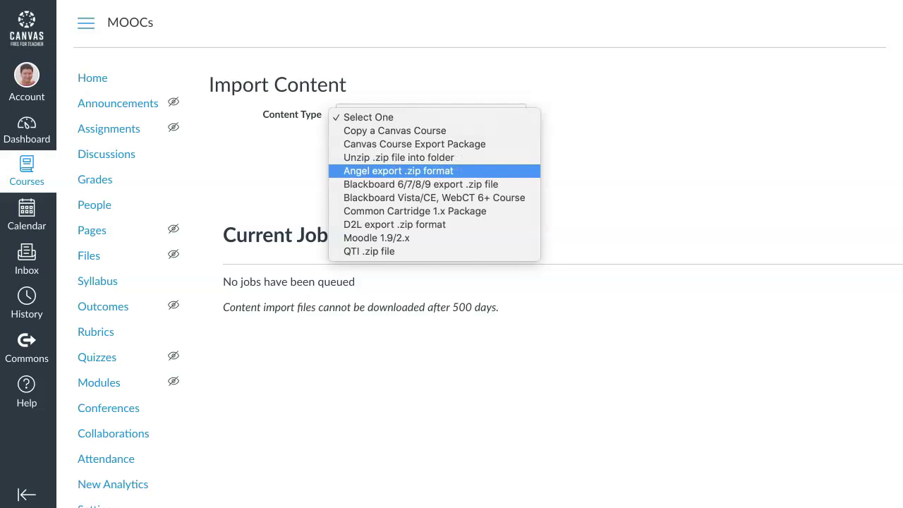
{"action": "key", "text": "Down"}
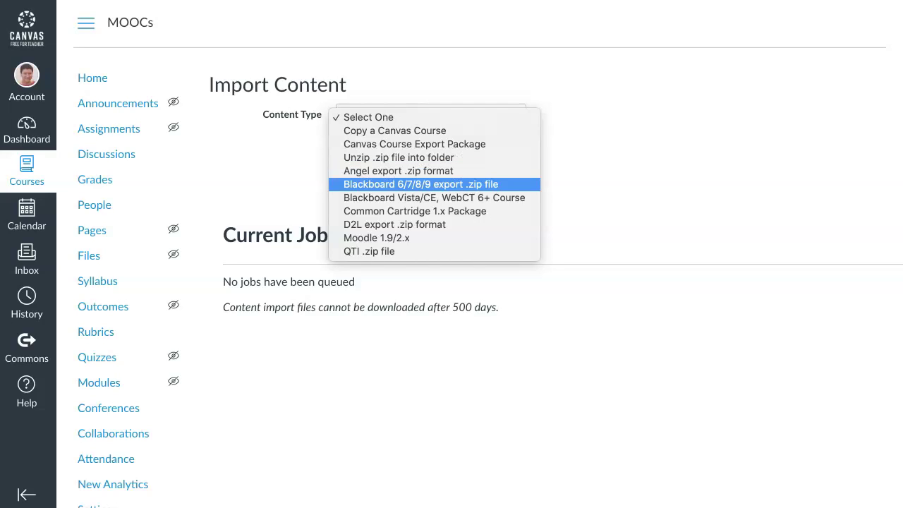
{"action": "key", "text": "Down"}
{"action": "key", "text": "Down"}
{"action": "key", "text": "Down"}
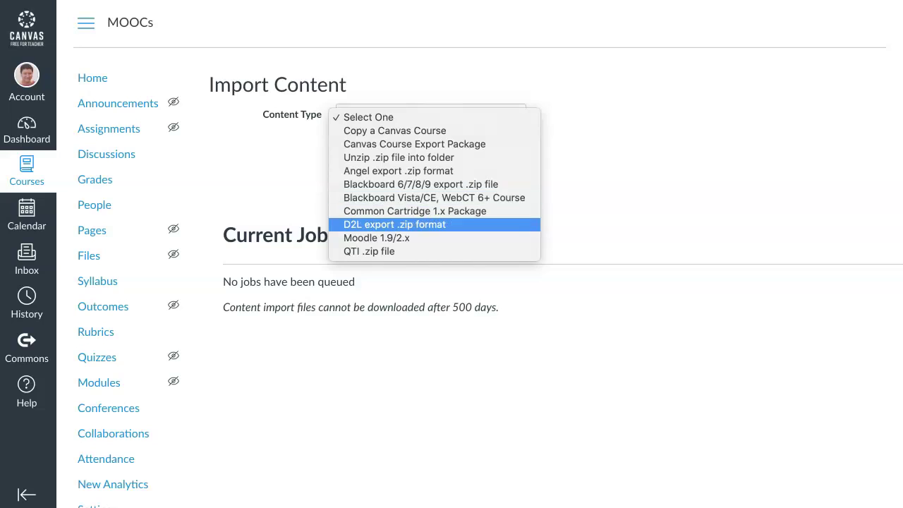
{"action": "key", "text": "Up"}
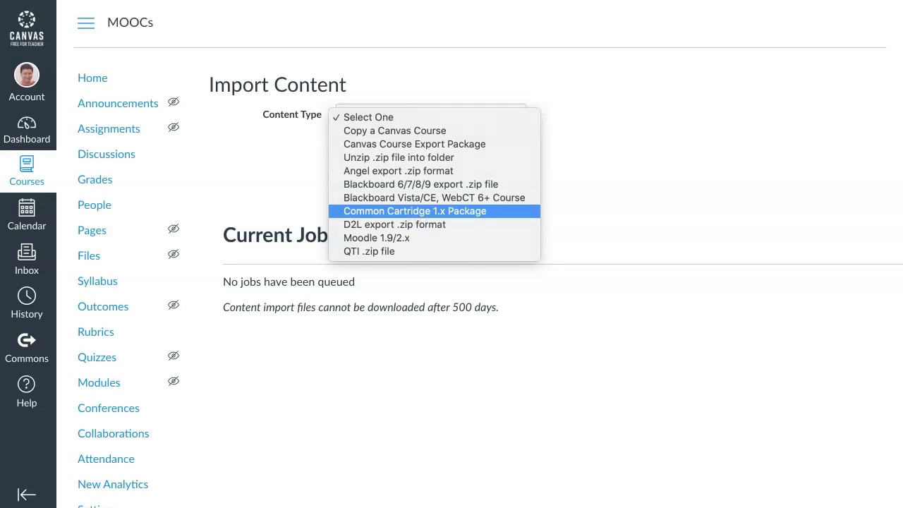
{"action": "key", "text": "Down"}
{"action": "key", "text": "Up"}
{"action": "key", "text": "Down"}
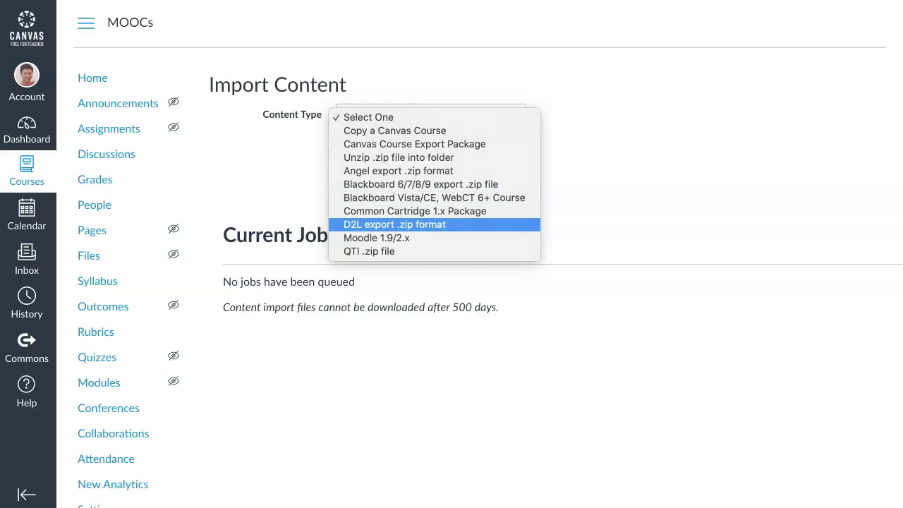
{"action": "key", "text": "Down"}
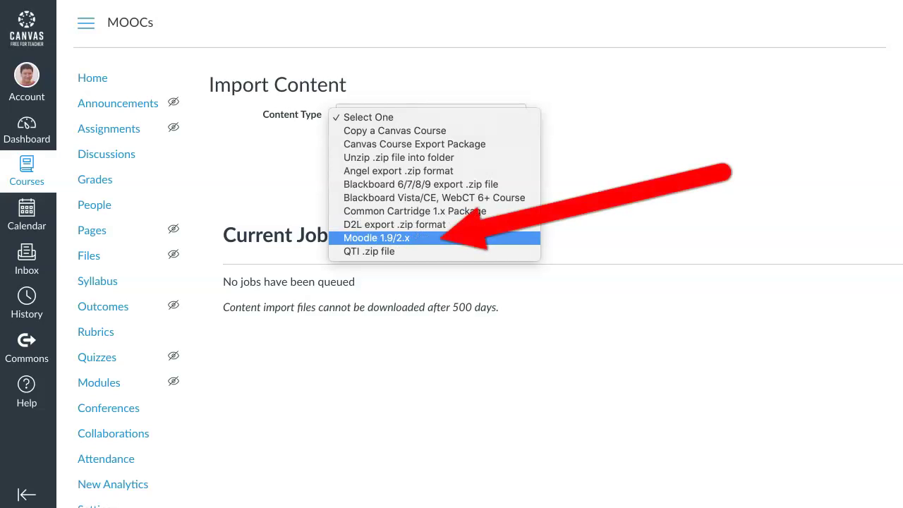
{"action": "key", "text": "Return"}
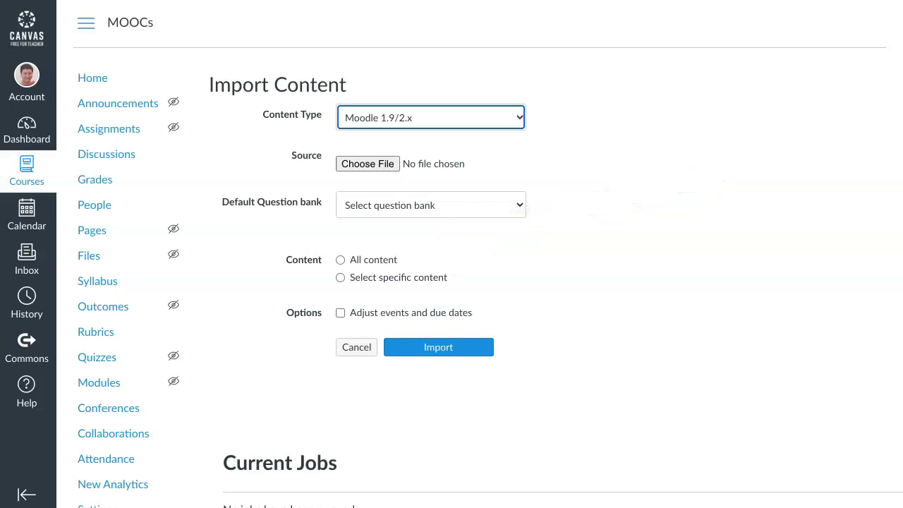
{"action": "key", "text": "space"}
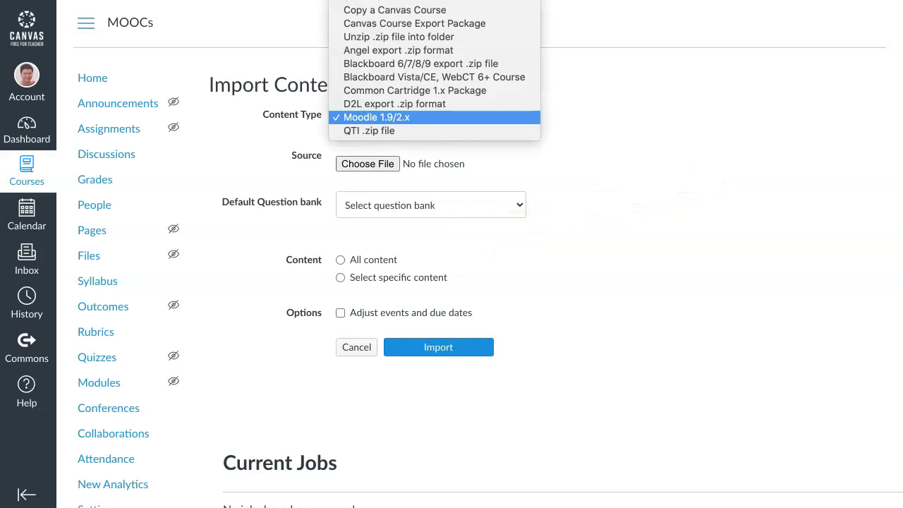
{"action": "key", "text": "Return"}
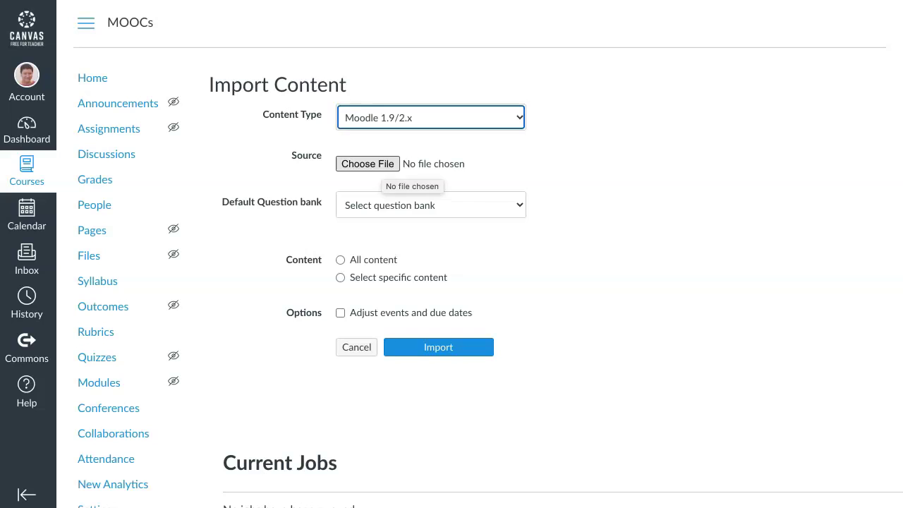
Step: Attach the backup-moodle2 .mbz file from Downloads as the import source
{"action": "left_click", "coordinate": [368, 164]}
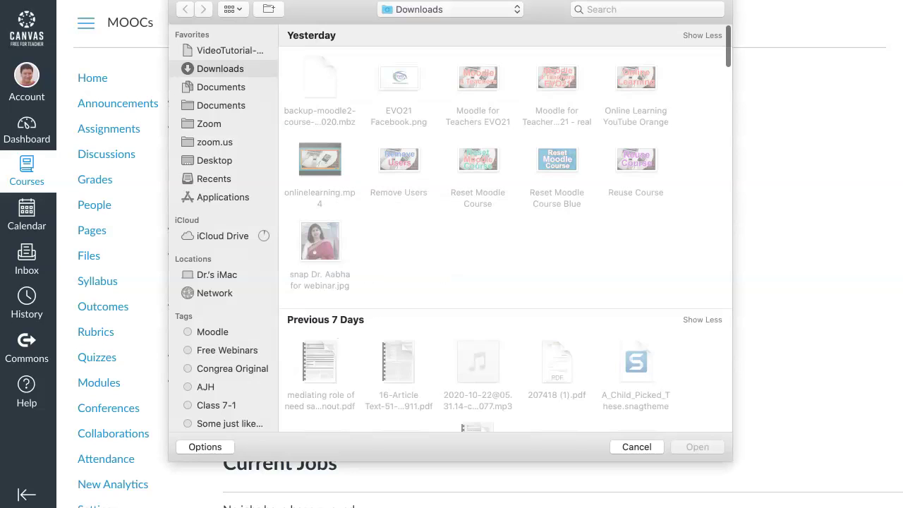
{"action": "left_click", "coordinate": [320, 79]}
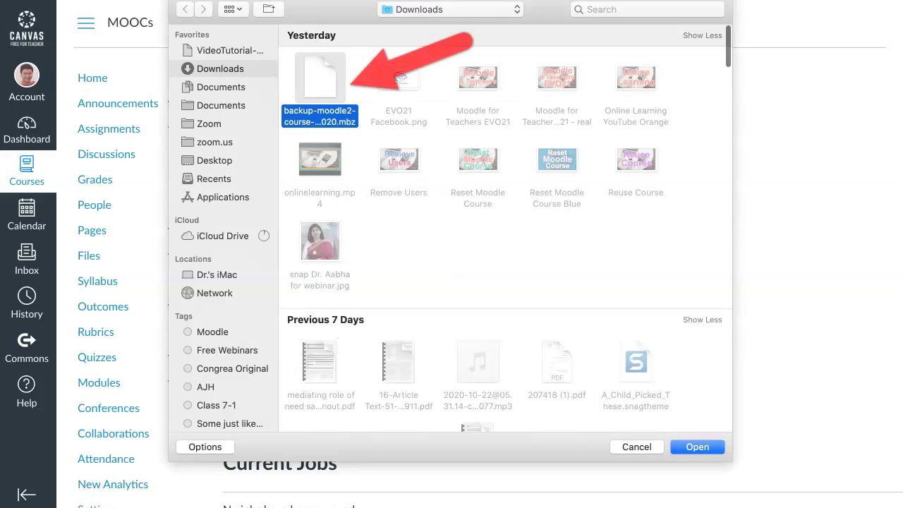
{"action": "key", "text": "Return"}
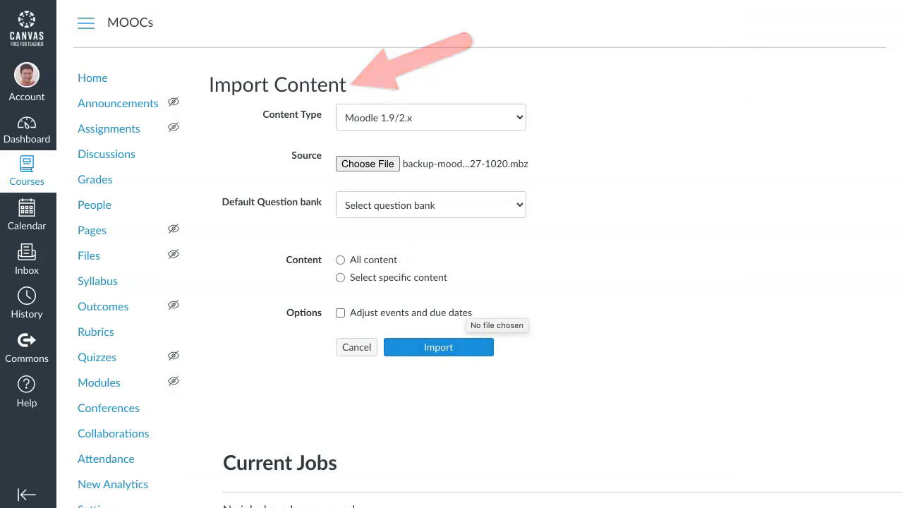
Step: Import all content from the attached Moodle backup and let the importer job complete
{"action": "left_click", "coordinate": [340, 260]}
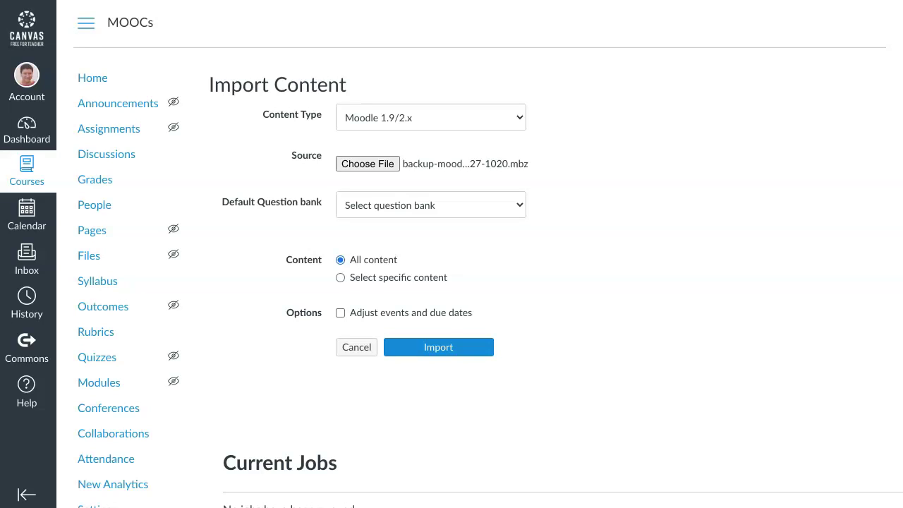
{"action": "key", "text": "Return"}
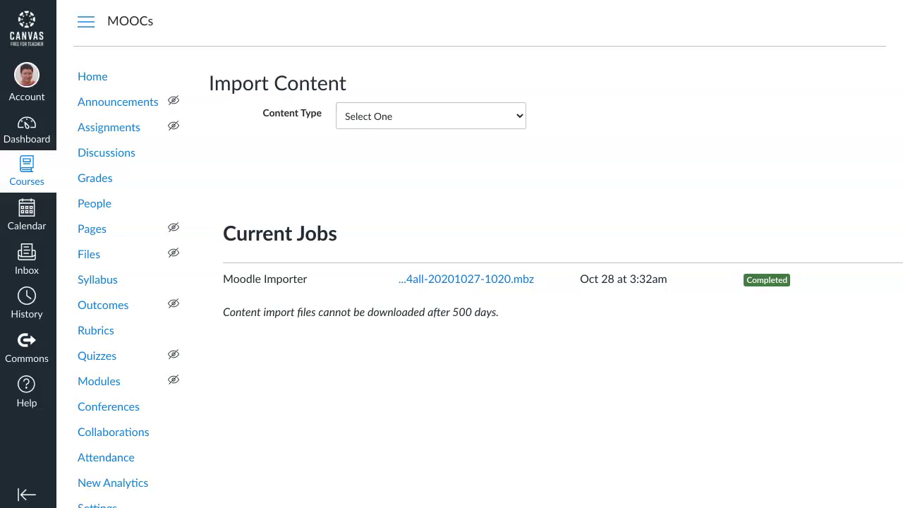
Step: Download the .mbz backup file linked from the completed Moodle Importer job
{"action": "left_click", "coordinate": [431, 116]}
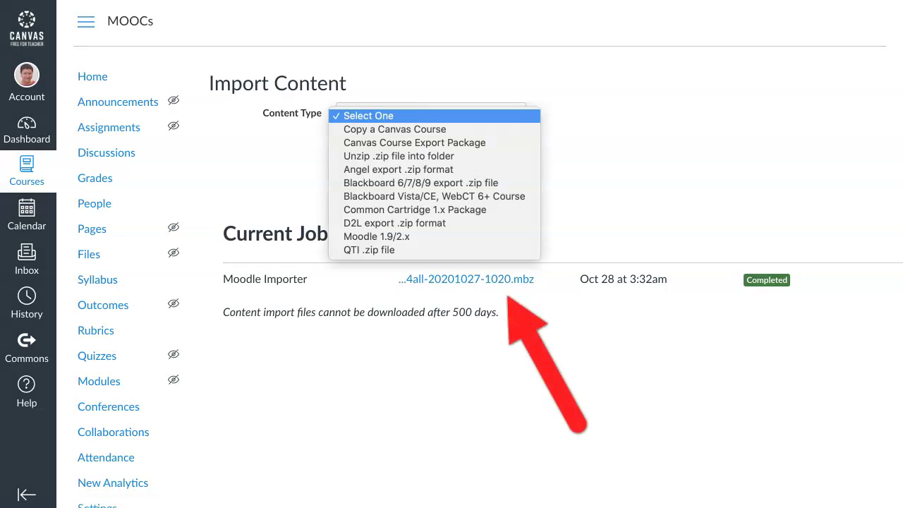
{"action": "key", "text": "Escape"}
{"action": "scroll", "coordinate": [451, 283], "scroll_direction": "down", "scroll_amount": 1}
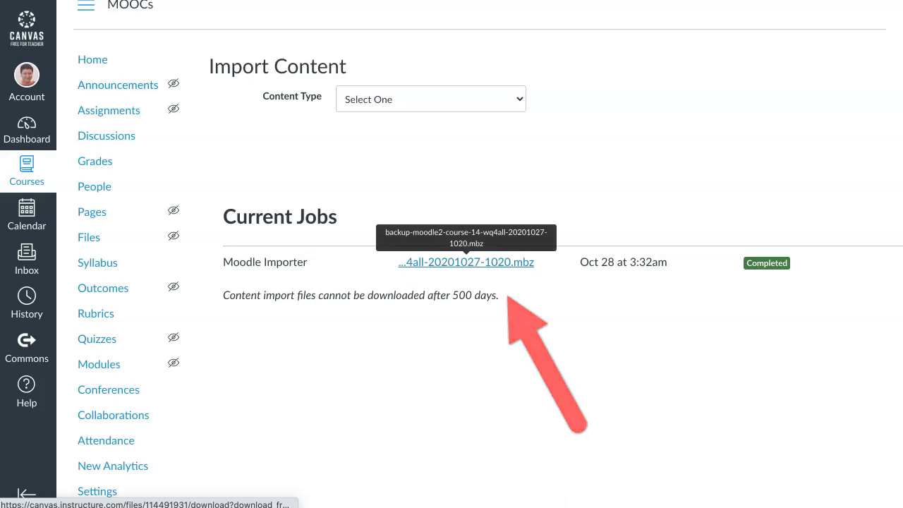
{"action": "left_click", "coordinate": [466, 261]}
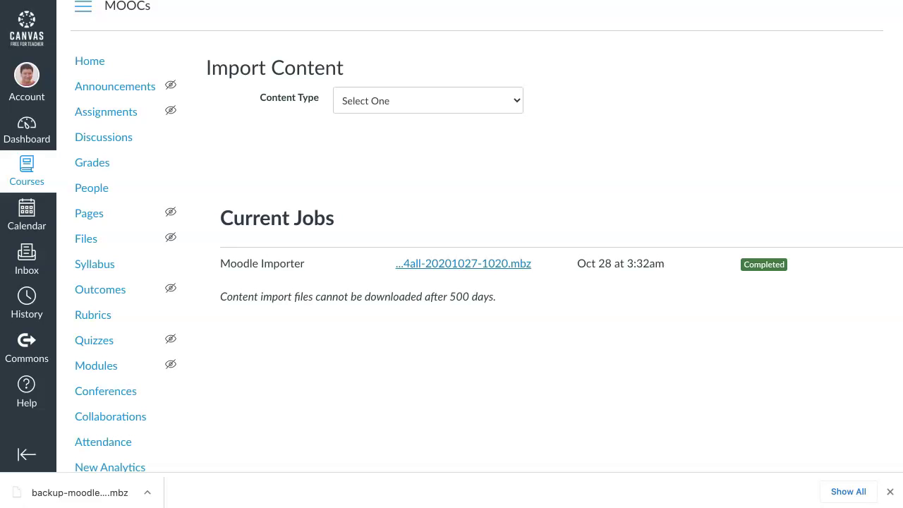
{"action": "scroll", "coordinate": [88, 71], "scroll_direction": "up", "scroll_amount": 1}
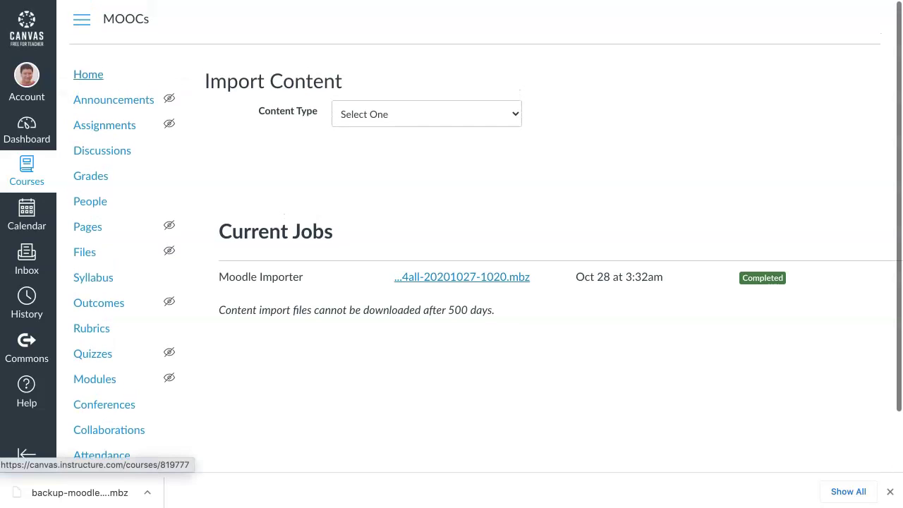
{"action": "scroll", "coordinate": [91, 85], "scroll_direction": "down", "scroll_amount": 2}
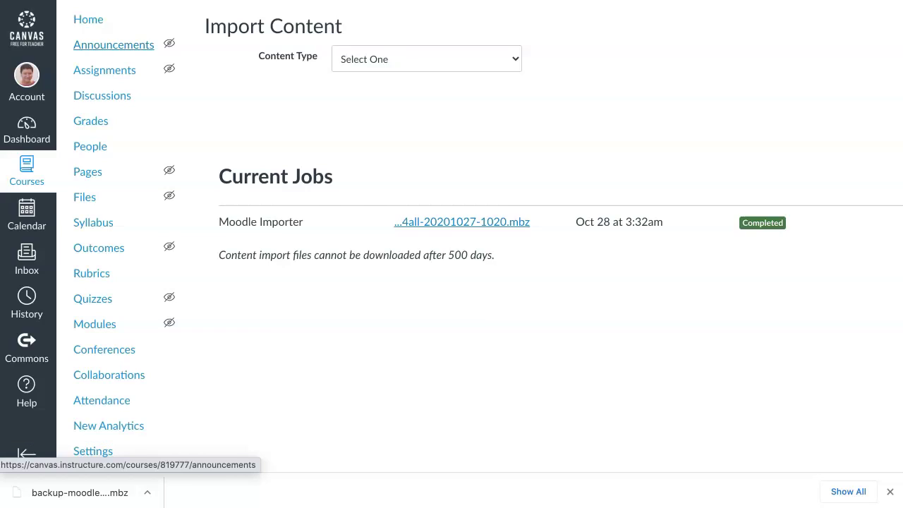
{"action": "scroll", "coordinate": [91, 71], "scroll_direction": "up", "scroll_amount": 2}
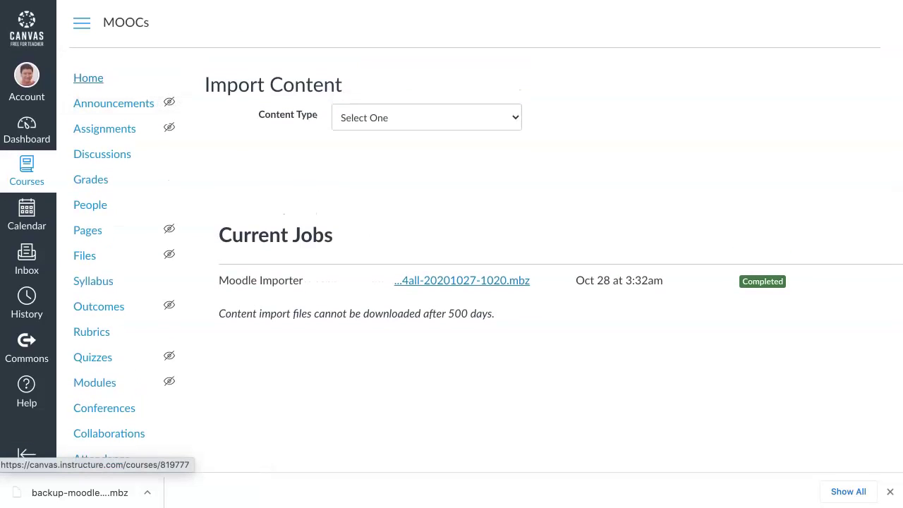
Step: Publish the MOOCs course from its home page and review the imported WebQuest modules
{"action": "left_click", "coordinate": [89, 78]}
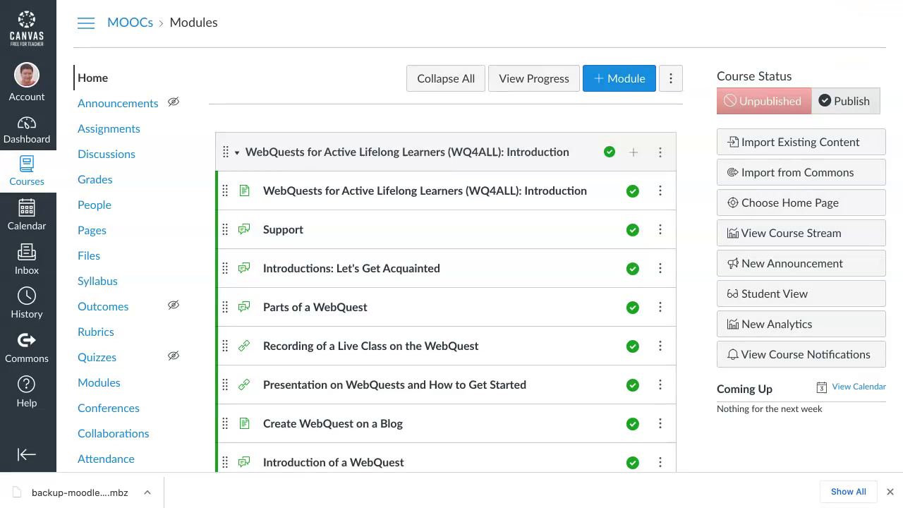
{"action": "key", "text": "Tab"}
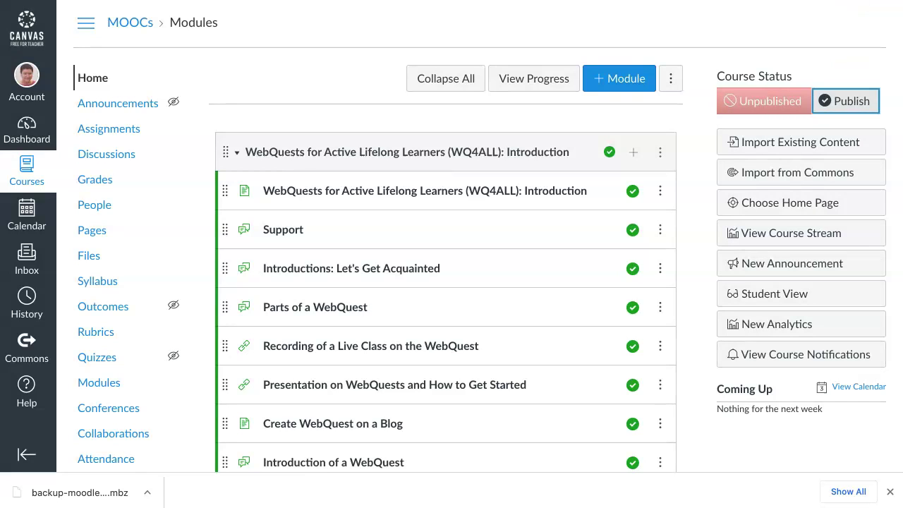
{"action": "key", "text": "Return"}
{"action": "scroll", "coordinate": [633, 77], "scroll_direction": "down", "scroll_amount": 5}
{"action": "scroll", "coordinate": [632, 78], "scroll_direction": "down", "scroll_amount": 2}
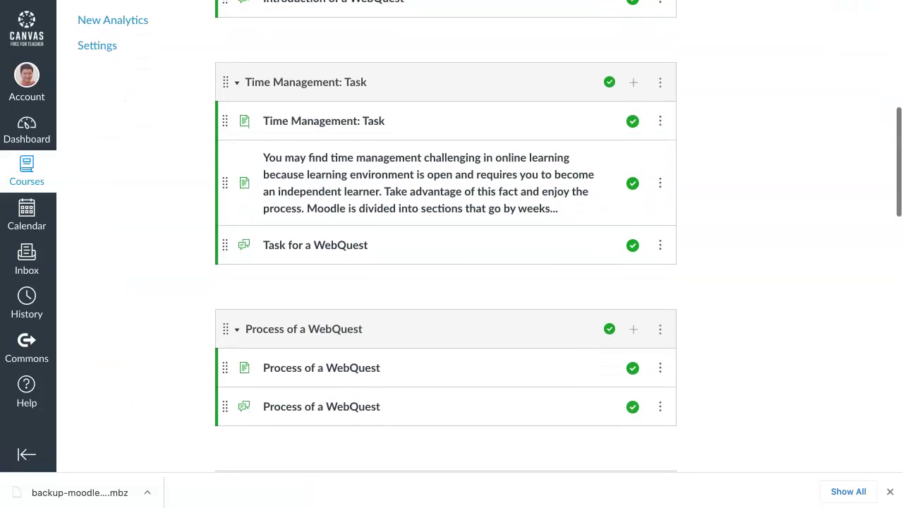
{"action": "scroll", "coordinate": [423, 190], "scroll_direction": "up", "scroll_amount": 5}
{"action": "scroll", "coordinate": [424, 191], "scroll_direction": "up", "scroll_amount": 2}
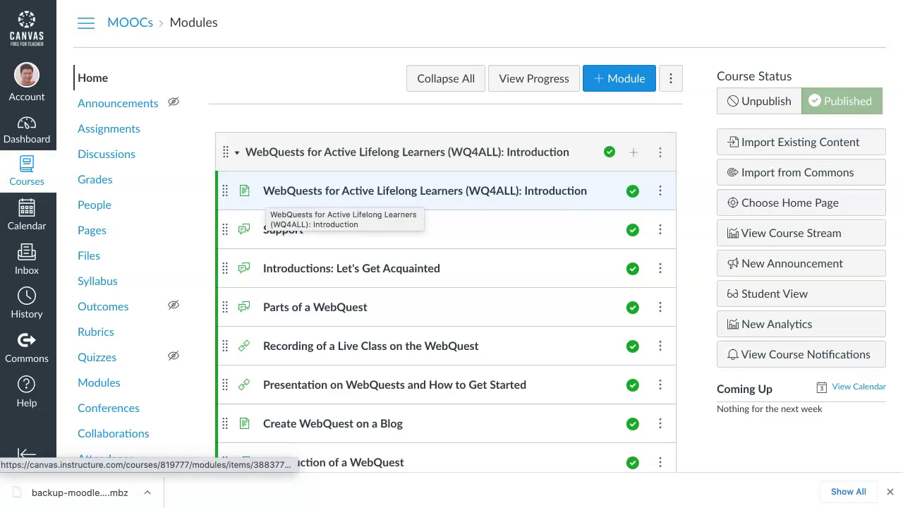
Step: Confirm the People roster has no user groups, then go to the course Discussions
{"action": "left_click", "coordinate": [94, 205]}
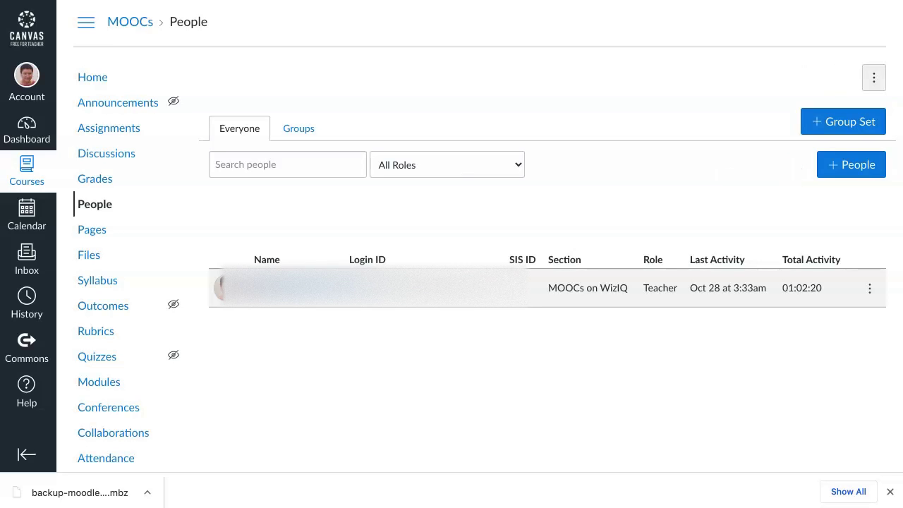
{"action": "left_click", "coordinate": [873, 78]}
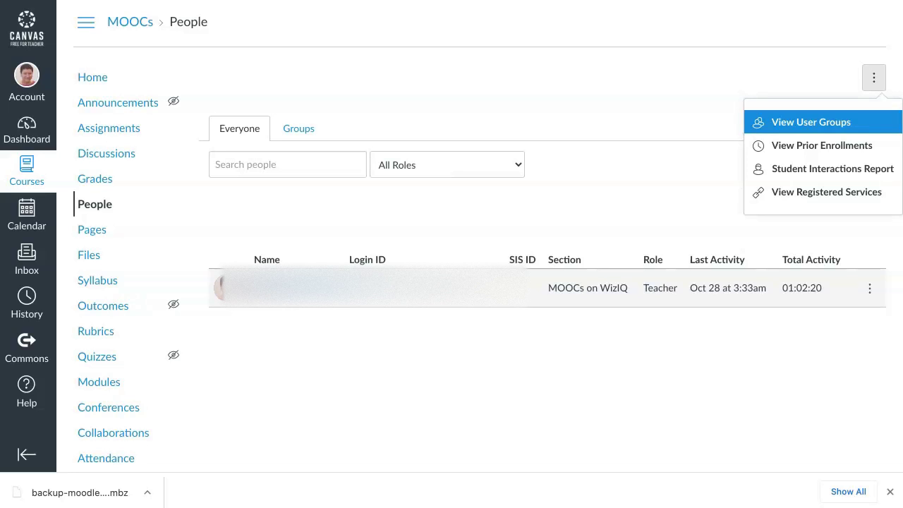
{"action": "left_click", "coordinate": [298, 128]}
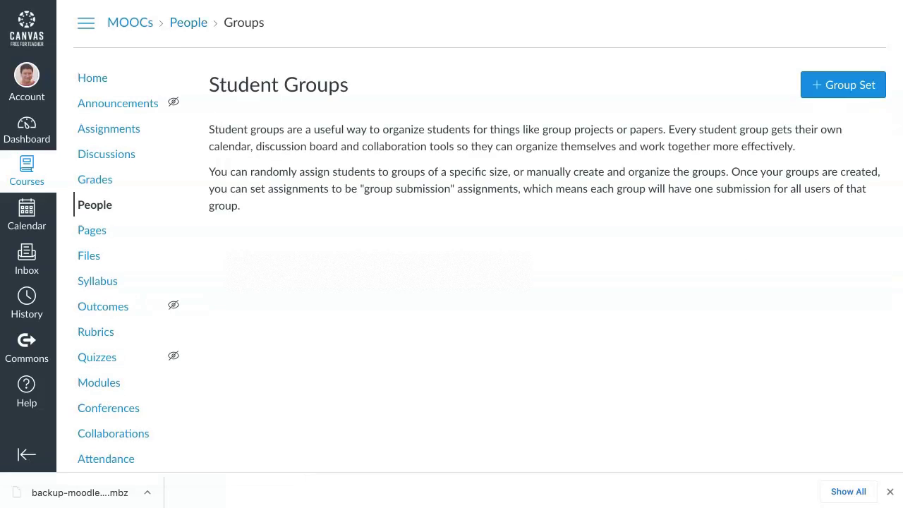
{"action": "left_click", "coordinate": [189, 22]}
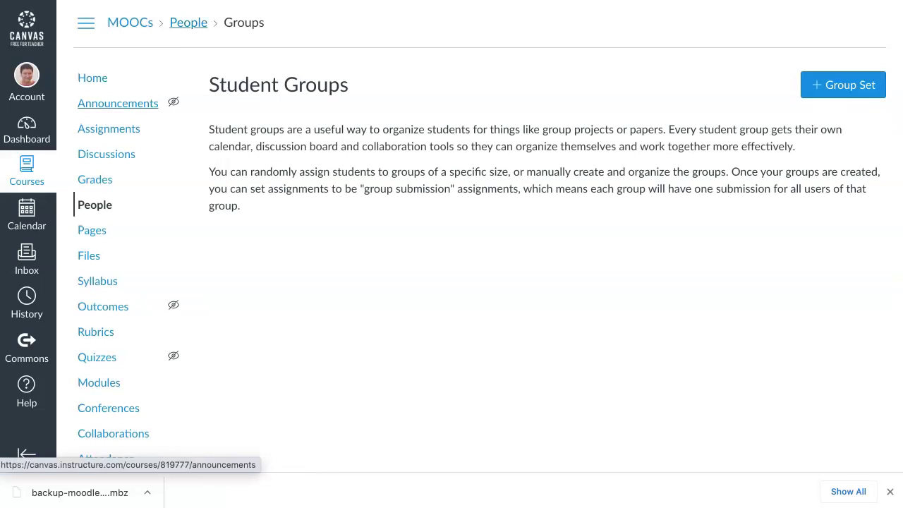
{"action": "key", "text": "shift+Tab"}
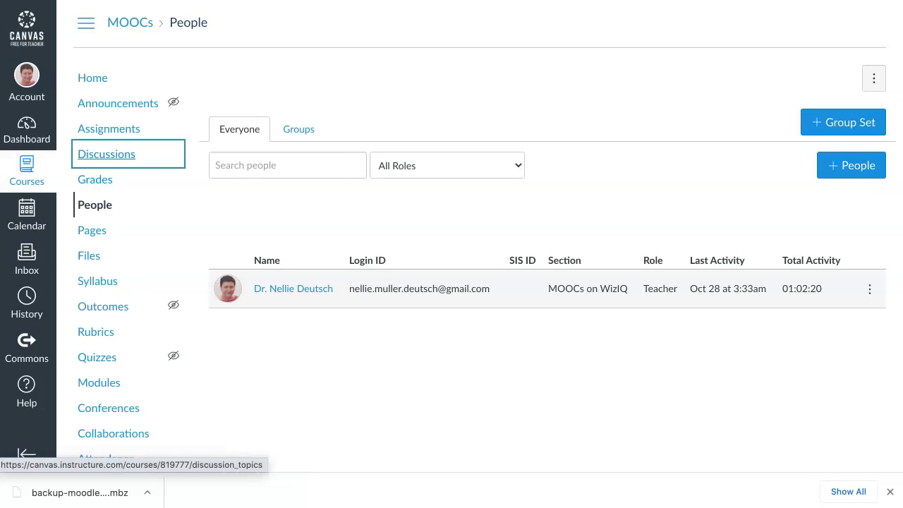
{"action": "key", "text": "Return"}
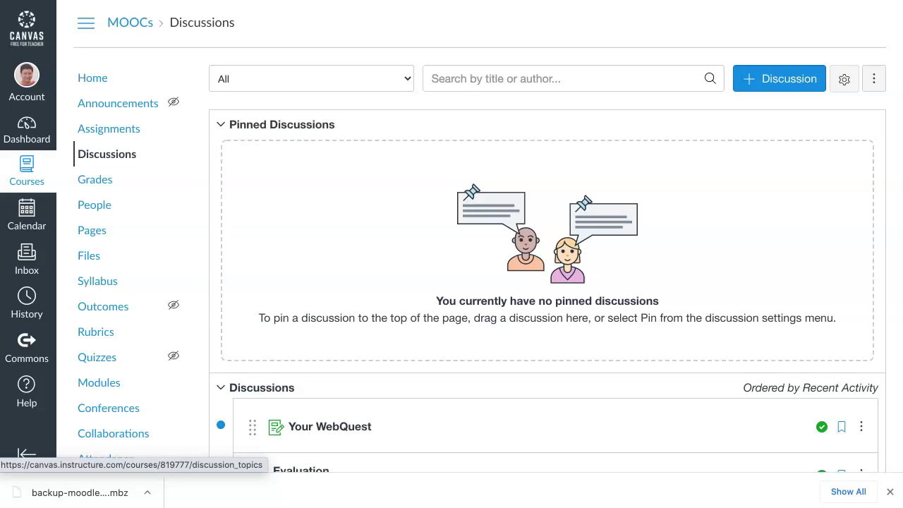
Step: Scroll through the imported discussions, such as Reflection and Support, then back up
{"action": "scroll", "coordinate": [487, 254], "scroll_direction": "down", "scroll_amount": 3}
{"action": "scroll", "coordinate": [487, 253], "scroll_direction": "down", "scroll_amount": 1}
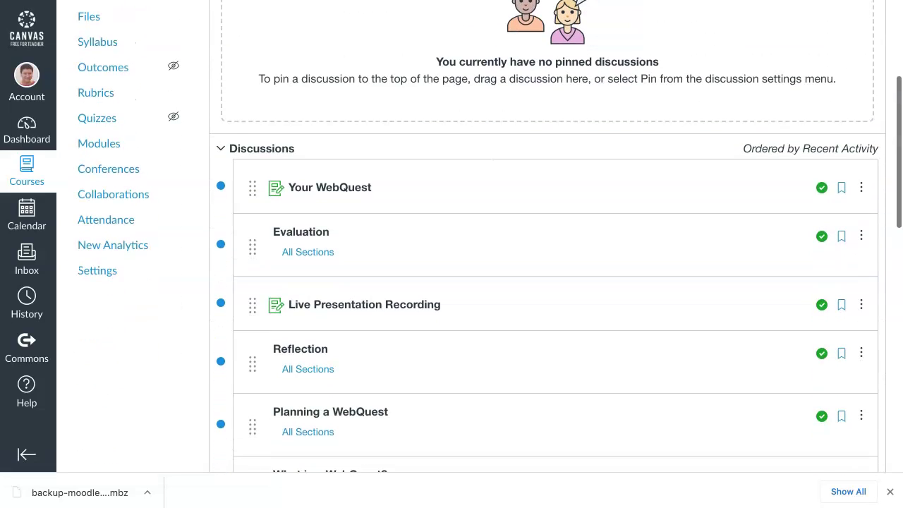
{"action": "scroll", "coordinate": [487, 254], "scroll_direction": "down", "scroll_amount": 1}
{"action": "scroll", "coordinate": [487, 254], "scroll_direction": "down", "scroll_amount": 1}
{"action": "scroll", "coordinate": [310, 120], "scroll_direction": "down", "scroll_amount": 2}
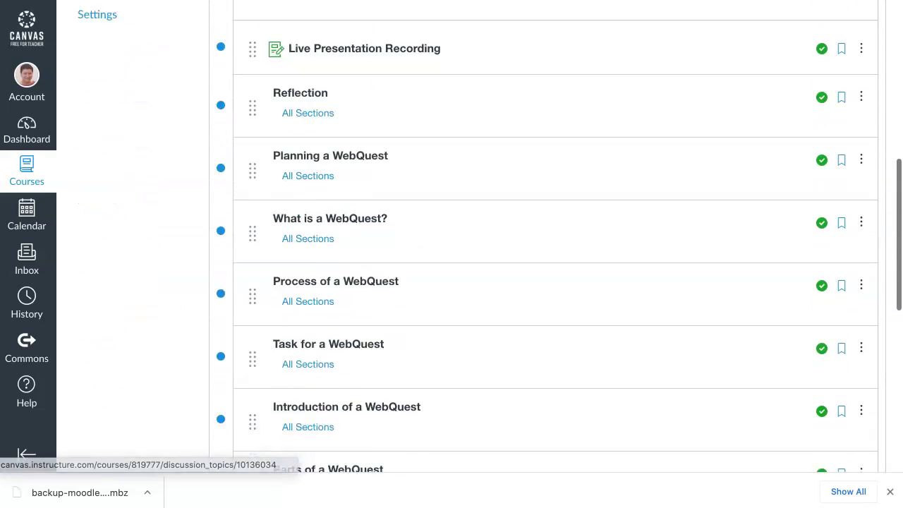
{"action": "scroll", "coordinate": [311, 120], "scroll_direction": "down", "scroll_amount": 1}
{"action": "scroll", "coordinate": [311, 120], "scroll_direction": "down", "scroll_amount": 2}
{"action": "scroll", "coordinate": [310, 120], "scroll_direction": "down", "scroll_amount": 1}
{"action": "scroll", "coordinate": [311, 120], "scroll_direction": "up", "scroll_amount": 2}
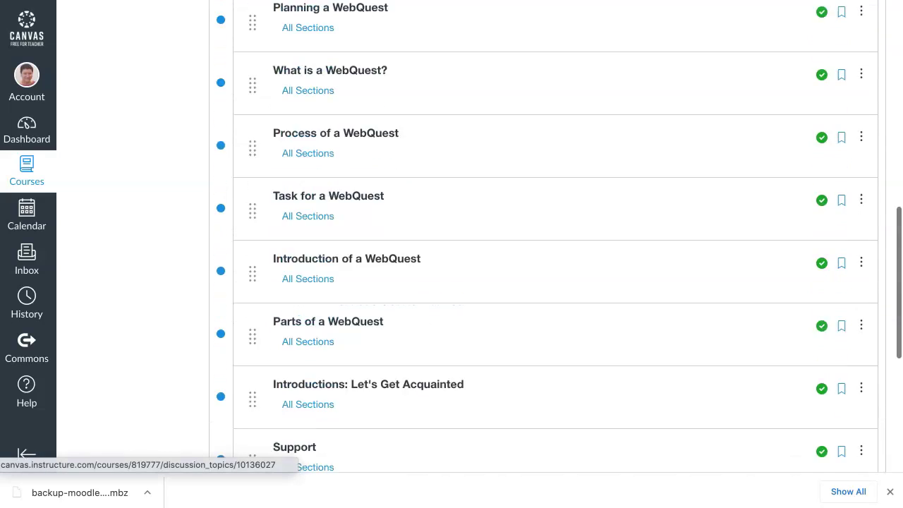
{"action": "scroll", "coordinate": [311, 120], "scroll_direction": "up", "scroll_amount": 10}
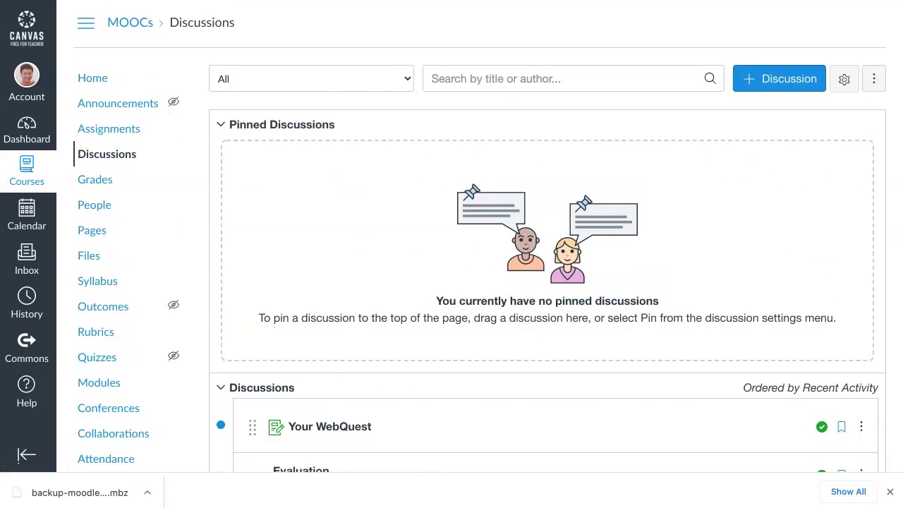